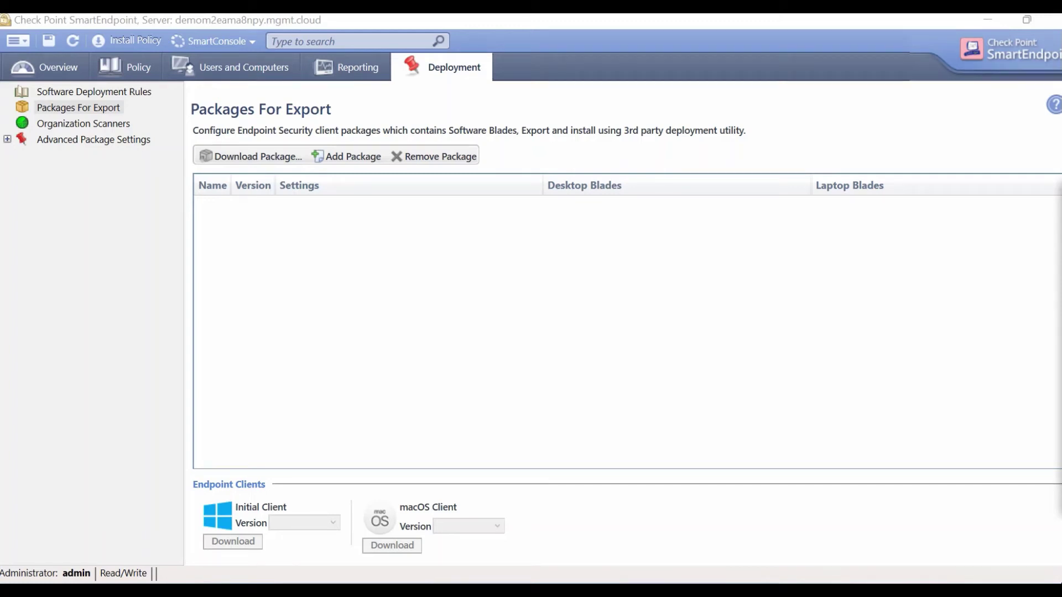
Launch SmartEndpoint from the SmartConsole main menu, opening the empty Packages For Export page
left_click(340, 340)
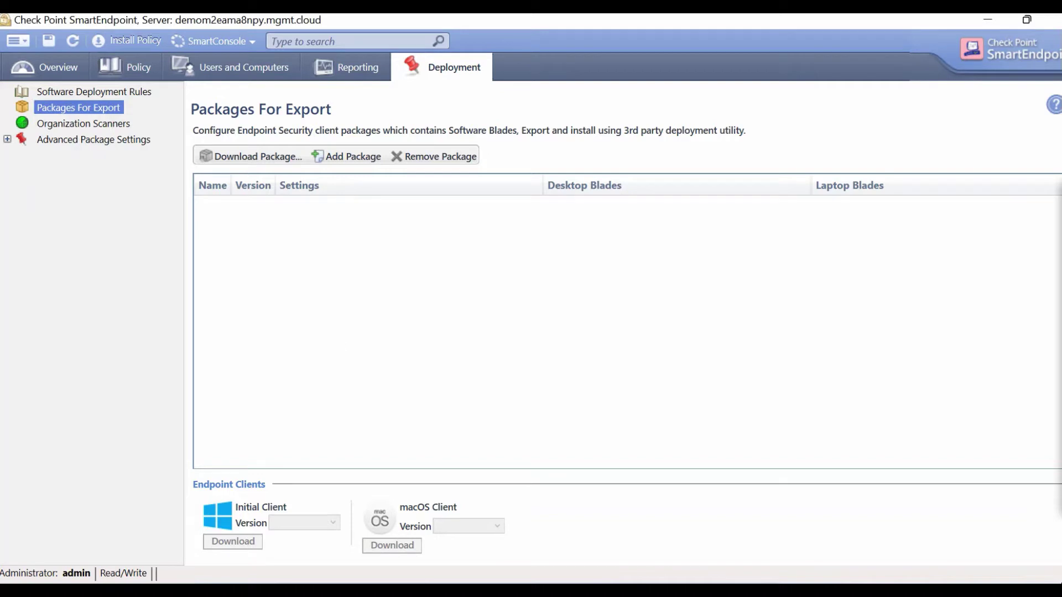
left_click(997, 247)
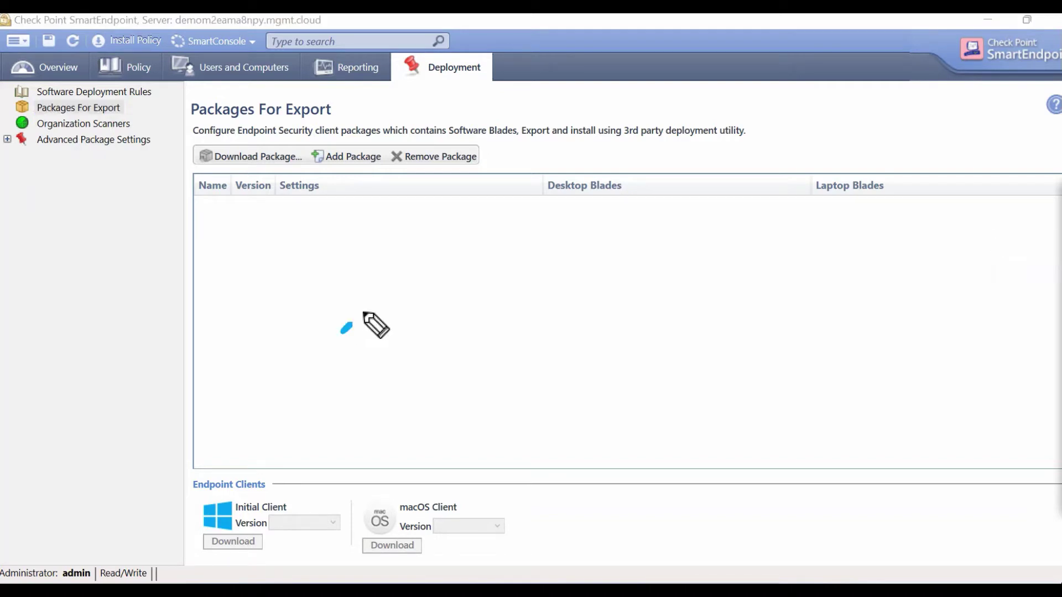
mouse_move(343, 331)
left_mouse_down()
mouse_move(388, 368)
mouse_move(467, 277)
mouse_move(555, 244)
mouse_move(612, 239)
mouse_move(545, 259)
mouse_move(545, 273)
left_mouse_up()
mouse_move(531, 347)
left_mouse_down()
mouse_move(526, 387)
mouse_move(535, 365)
mouse_move(619, 301)
mouse_move(626, 266)
mouse_move(664, 256)
mouse_move(699, 298)
left_mouse_up()
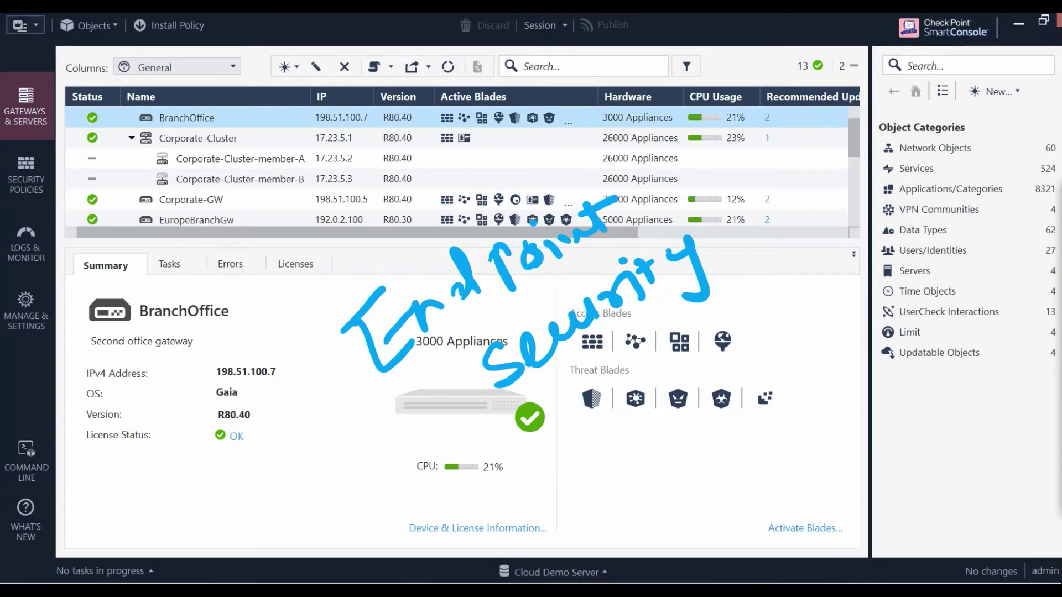
left_click(25, 25)
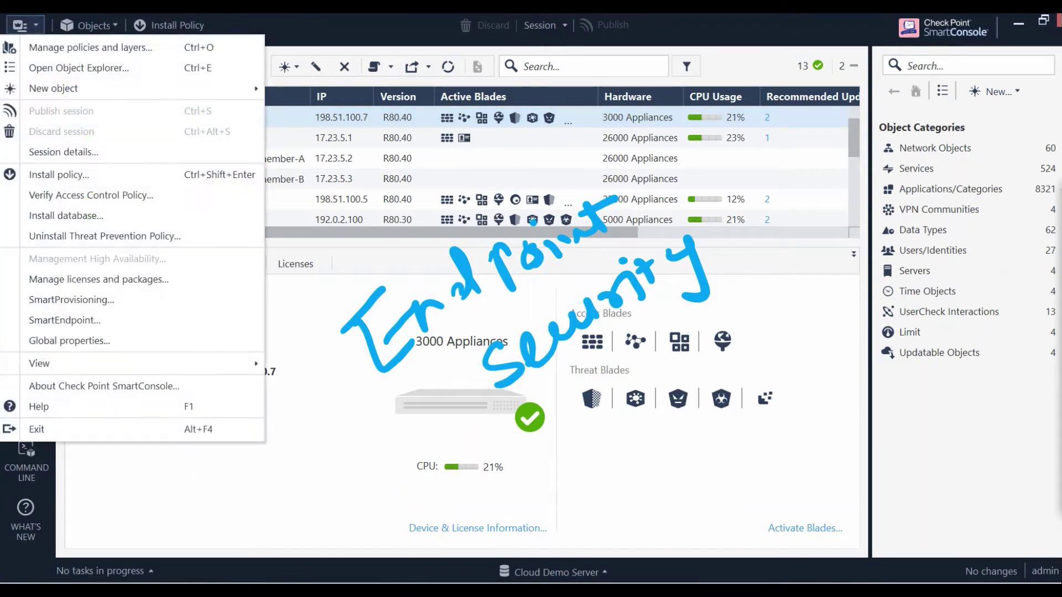
left_click(71, 320)
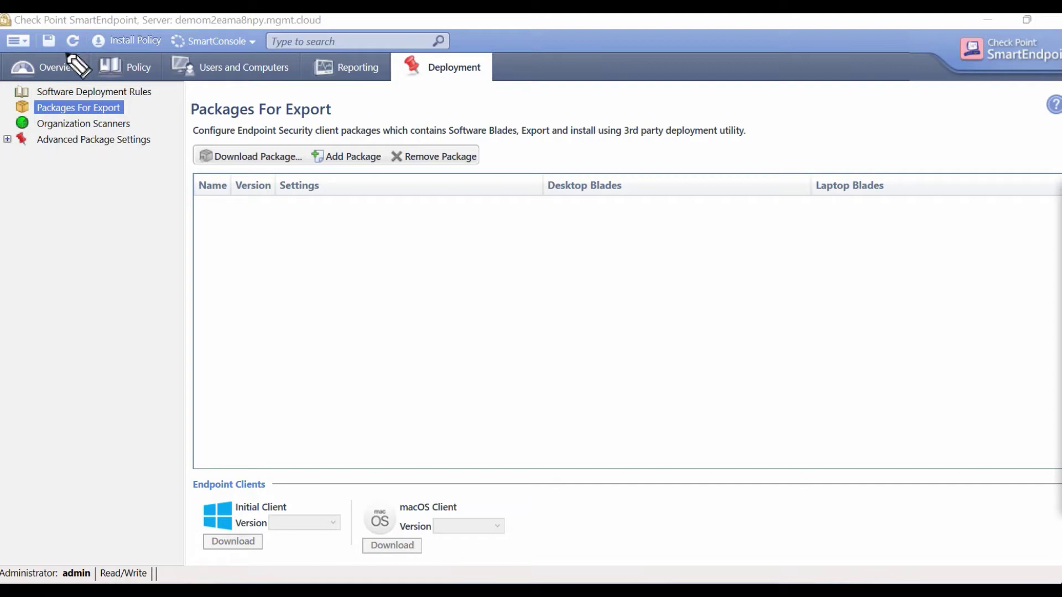
mouse_move(66, 54)
left_mouse_down()
mouse_move(552, 100)
mouse_move(443, 43)
mouse_move(39, 32)
left_mouse_up()
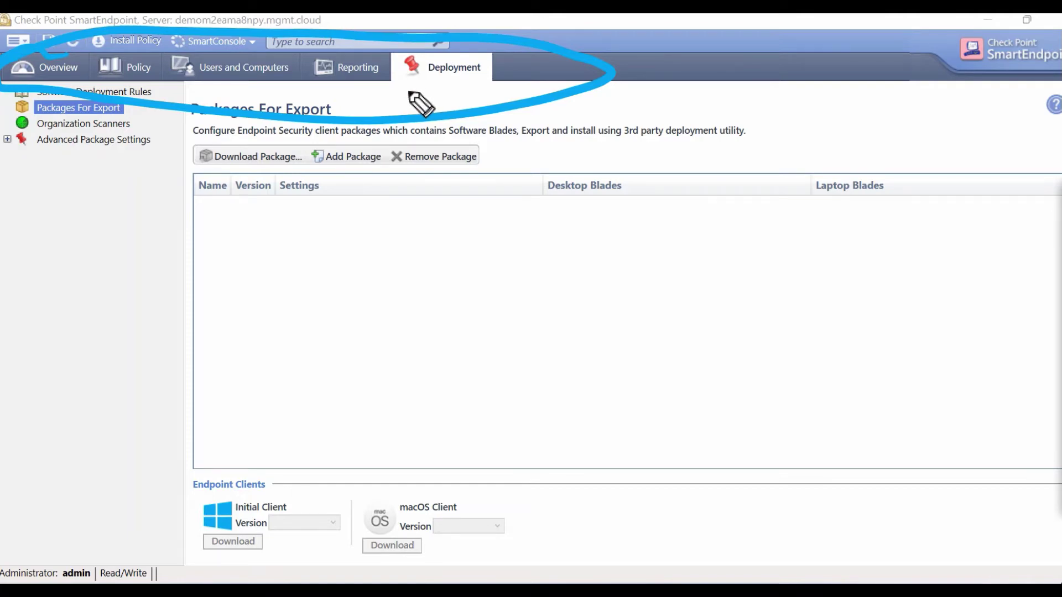
left_click_drag(406, 89, 451, 84)
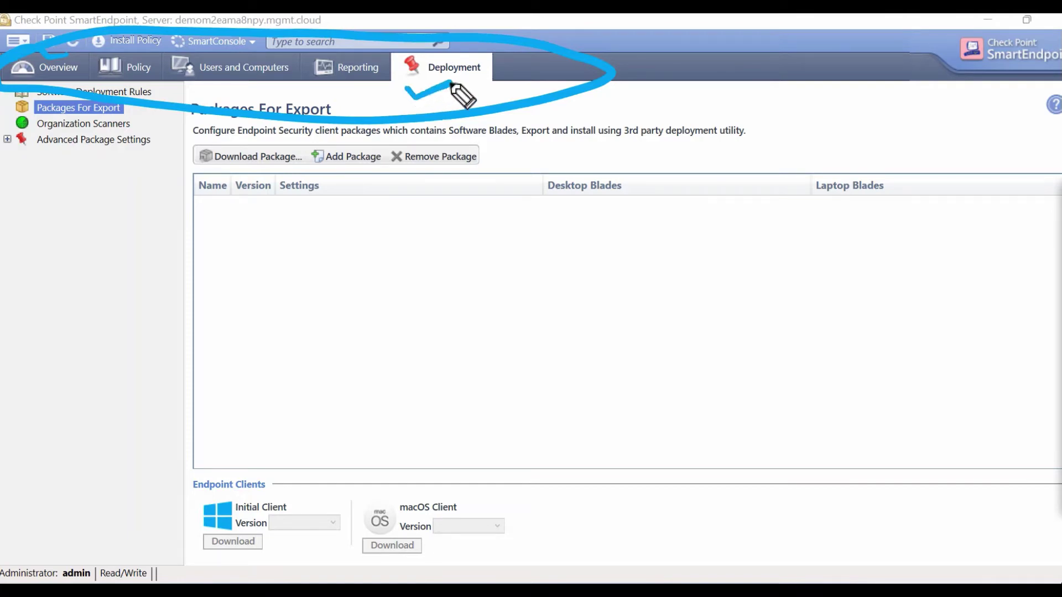
left_click_drag(328, 89, 387, 77)
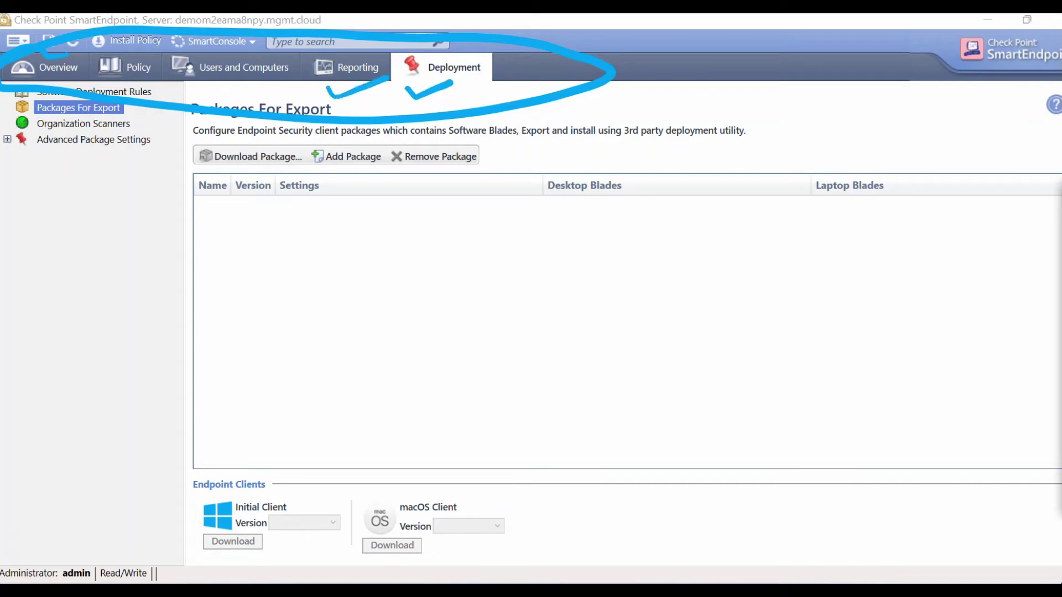
left_click_drag(205, 88, 269, 73)
left_click_drag(125, 84, 157, 73)
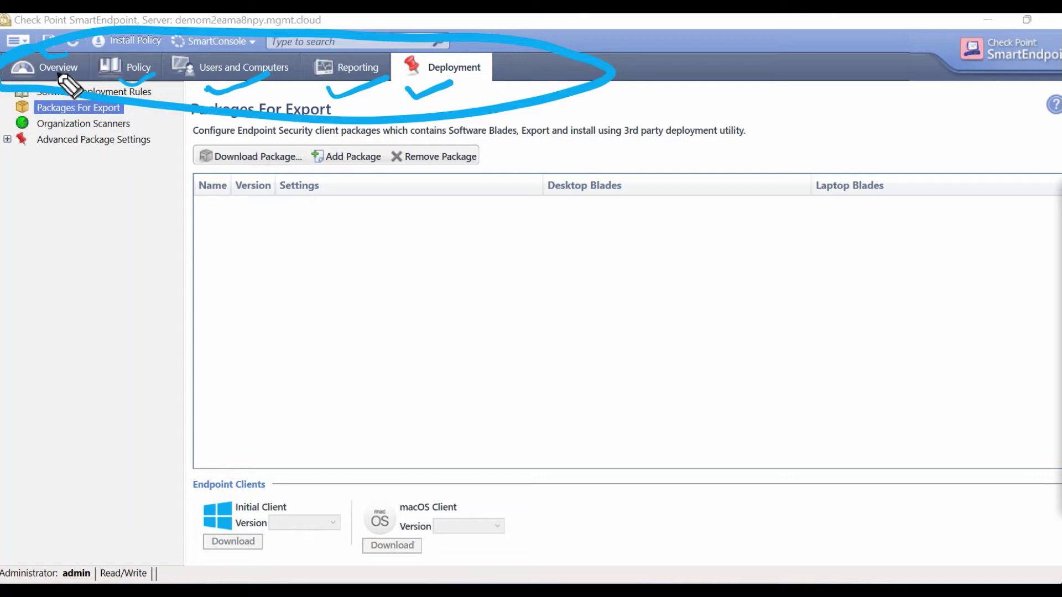
left_click_drag(57, 77, 83, 70)
key("Escape")
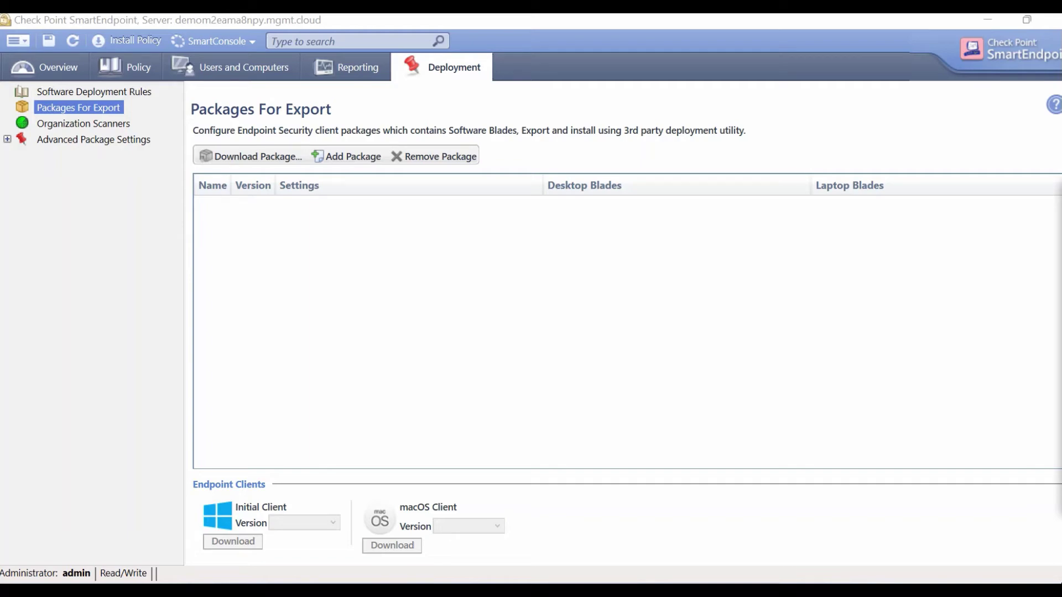
left_click_drag(405, 98, 480, 83)
left_click(998, 244)
mouse_move(270, 139)
left_mouse_down()
mouse_move(329, 191)
mouse_move(277, 136)
left_mouse_up()
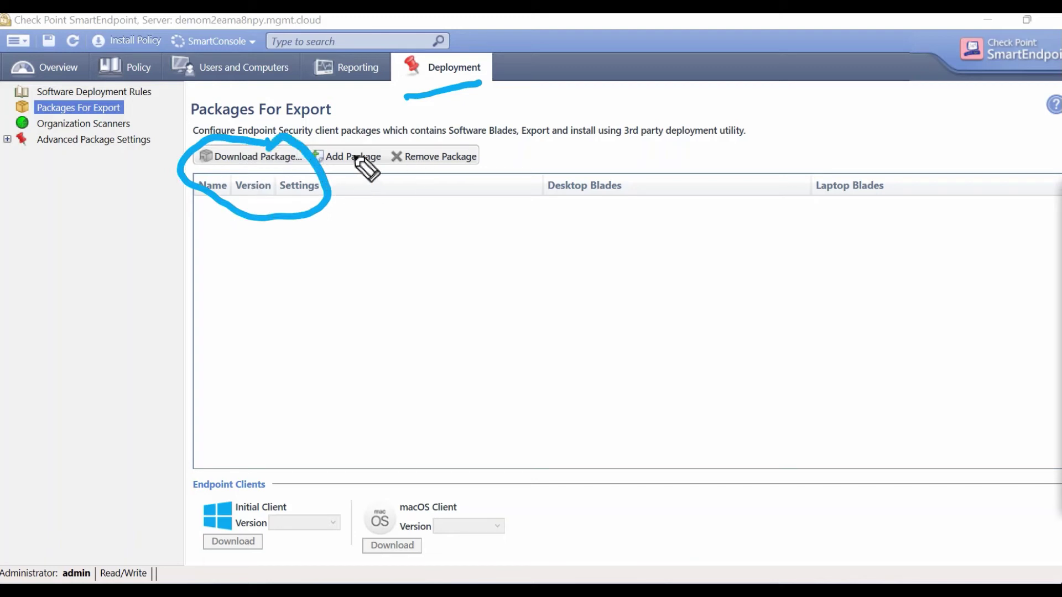
mouse_move(343, 218)
left_mouse_down()
mouse_move(358, 165)
mouse_move(370, 196)
left_mouse_up()
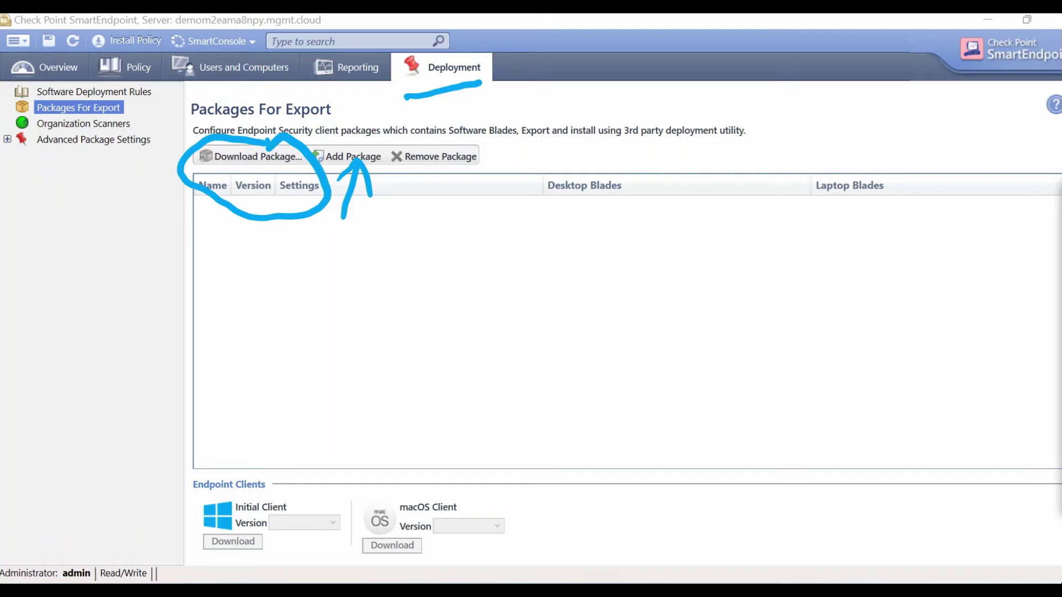
left_click(1054, 365)
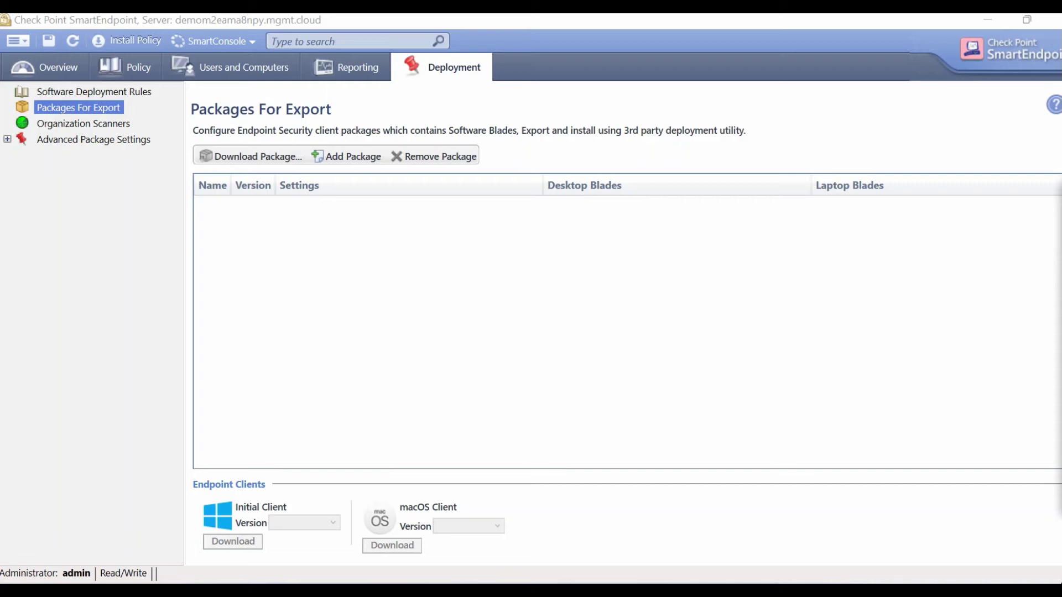
Select Organization Scanners in the Deployment tree and review its empty directory scanner list
left_click(105, 123)
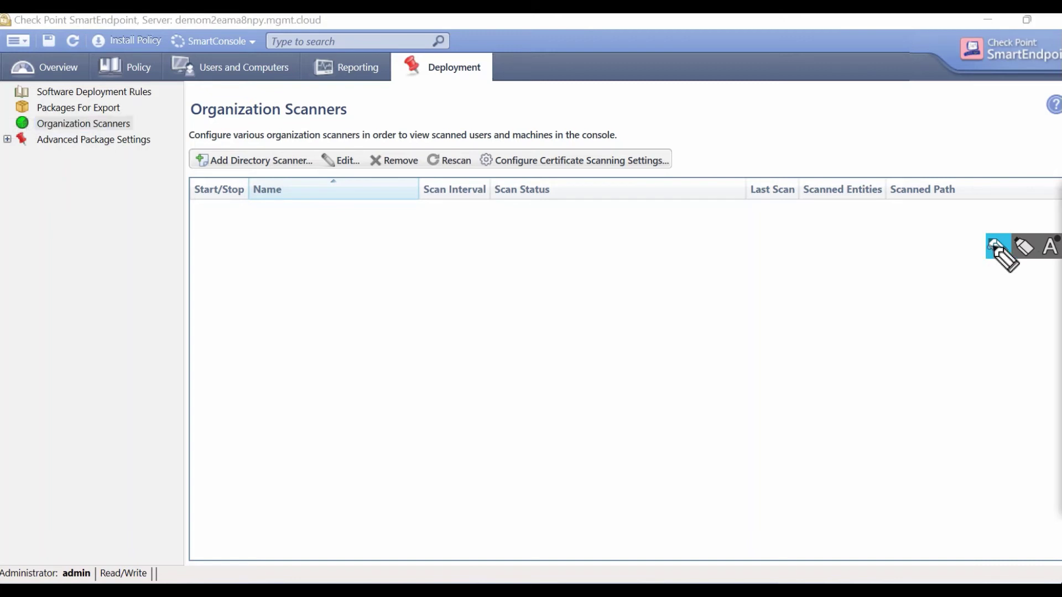
left_click(998, 249)
mouse_move(384, 304)
left_mouse_down()
mouse_move(407, 275)
mouse_move(457, 260)
mouse_move(442, 285)
left_mouse_up()
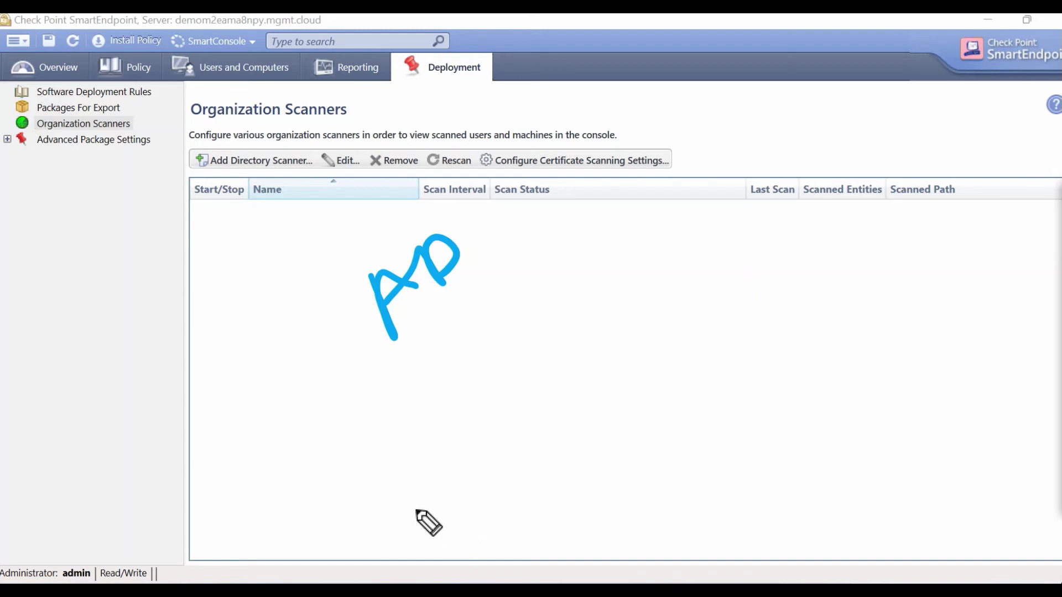
mouse_move(410, 534)
left_mouse_down()
mouse_move(450, 312)
mouse_move(460, 362)
left_mouse_up()
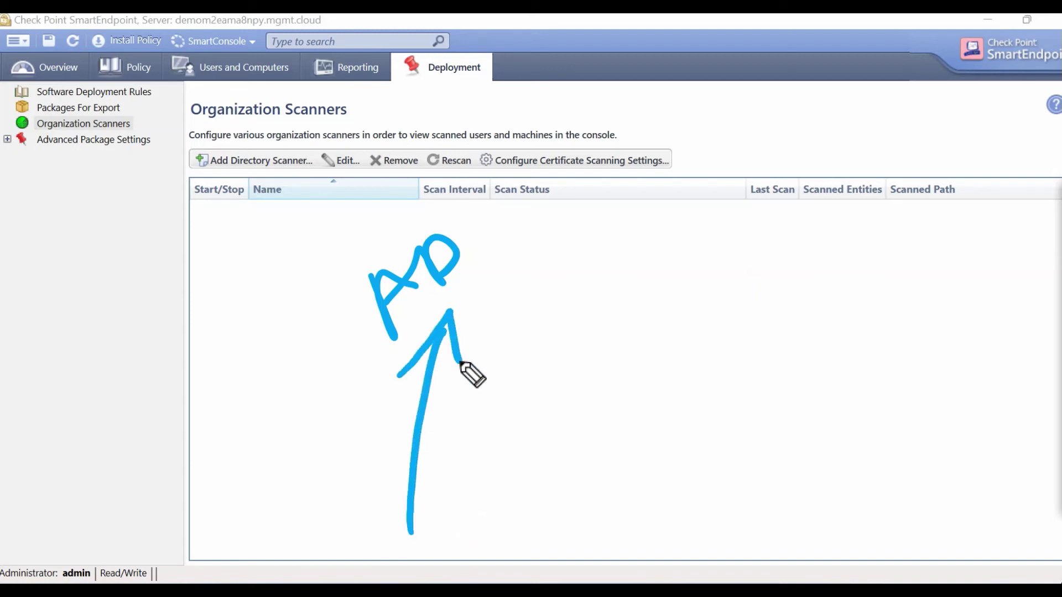
left_click_drag(529, 495, 592, 483)
left_click_drag(545, 515, 559, 517)
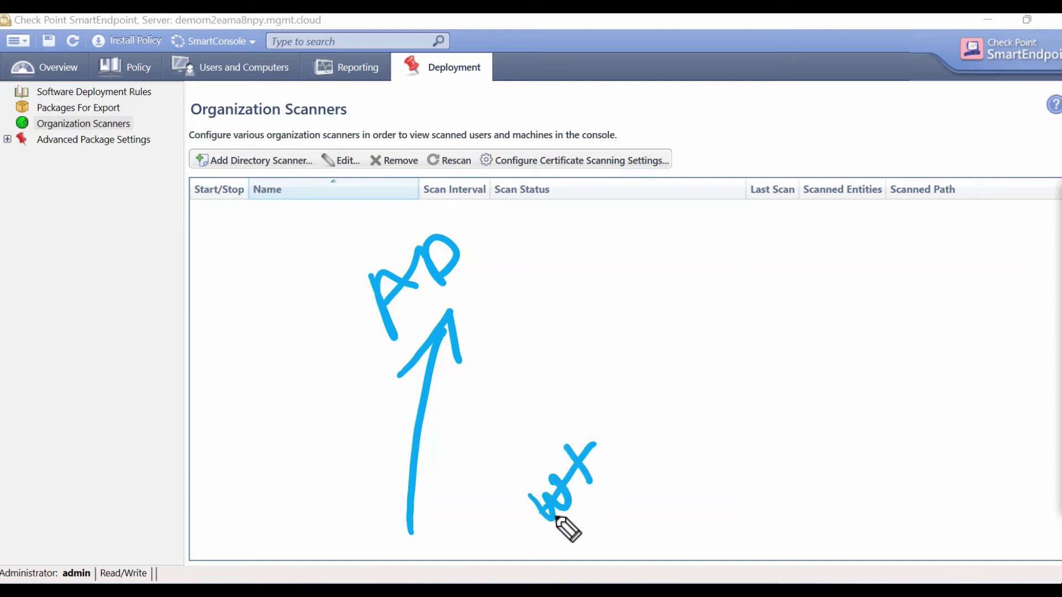
mouse_move(620, 429)
left_mouse_down()
mouse_move(645, 432)
mouse_move(675, 399)
mouse_move(676, 372)
mouse_move(702, 355)
mouse_move(716, 313)
mouse_move(740, 301)
mouse_move(740, 270)
mouse_move(768, 234)
left_mouse_up()
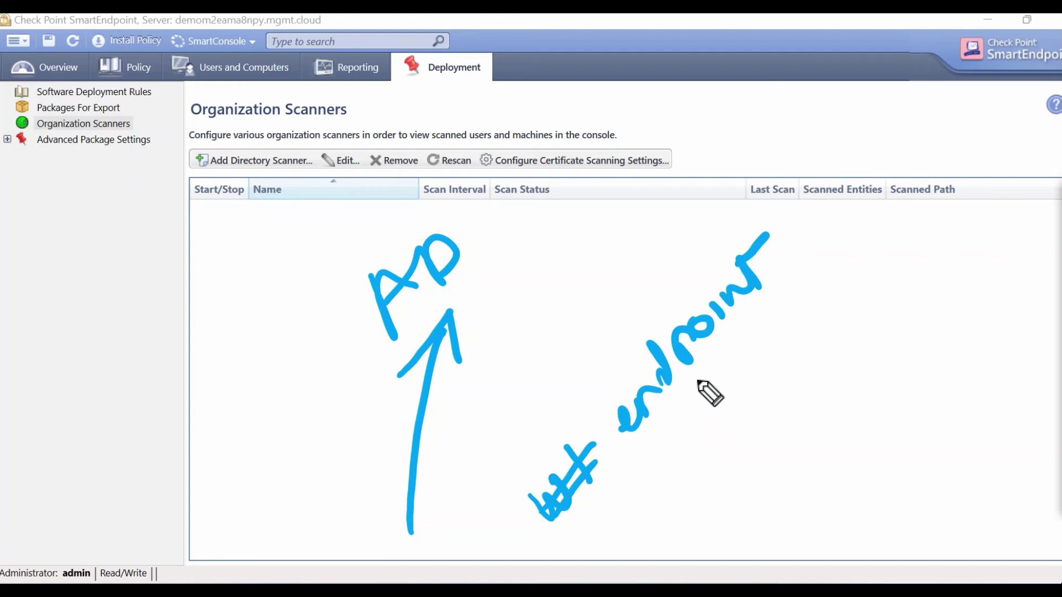
left_click_drag(736, 368, 719, 431)
mouse_move(754, 362)
left_mouse_down()
mouse_move(764, 401)
mouse_move(820, 297)
mouse_move(896, 221)
left_mouse_up()
mouse_move(501, 279)
left_mouse_down()
mouse_move(612, 331)
mouse_move(633, 315)
left_mouse_up()
left_click_drag(505, 326, 539, 253)
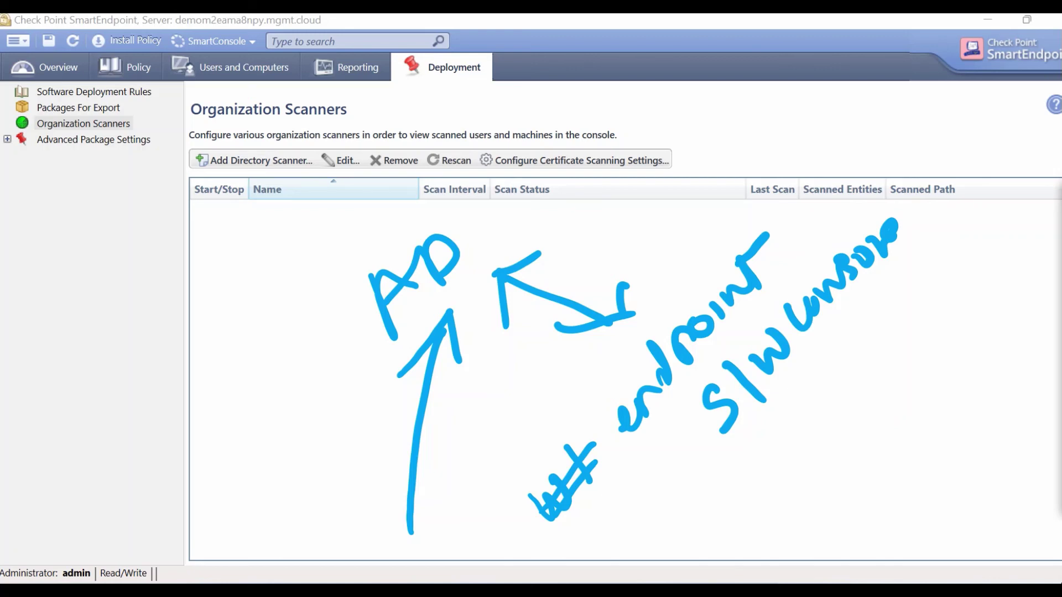
key("ctrl+shift+c")
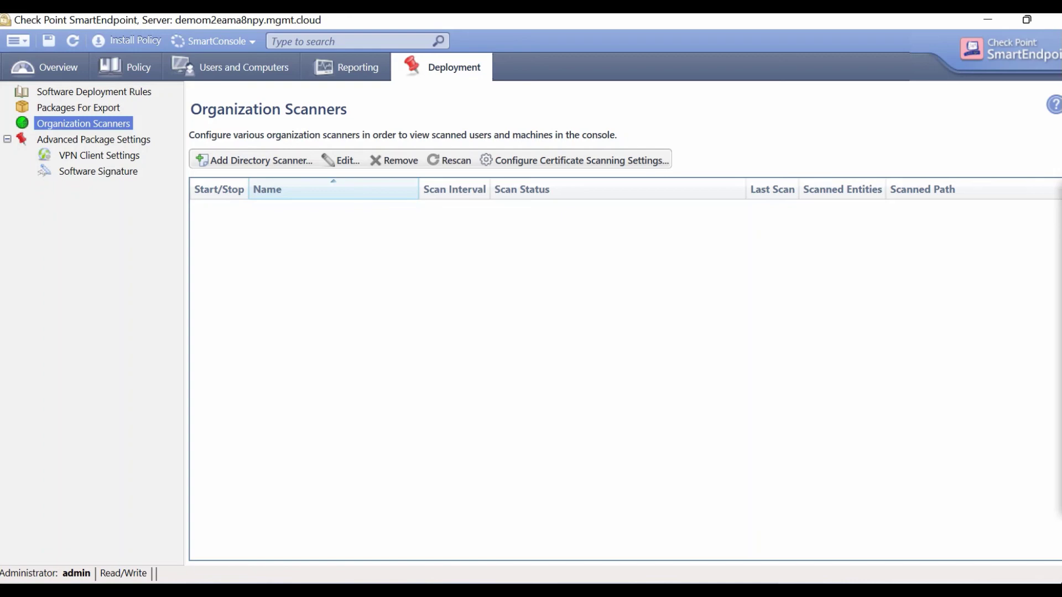
Move down the Deployment tree to VPN Client Settings under Advanced Package Settings
key("Down")
key("Down")
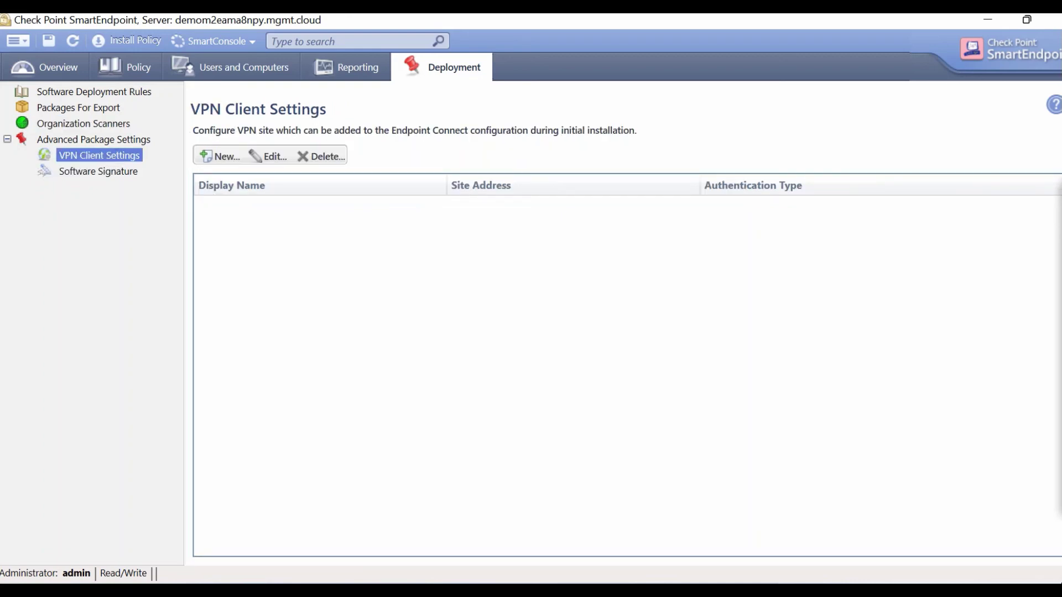